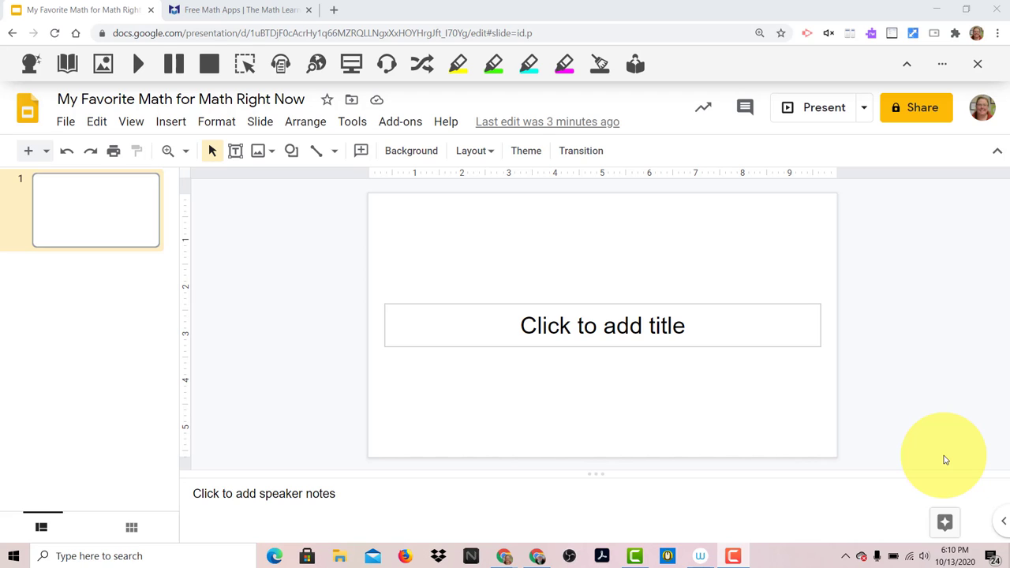
Step: Type 'Build the following number' in the title, with 24 on a second line
left_click(666, 341)
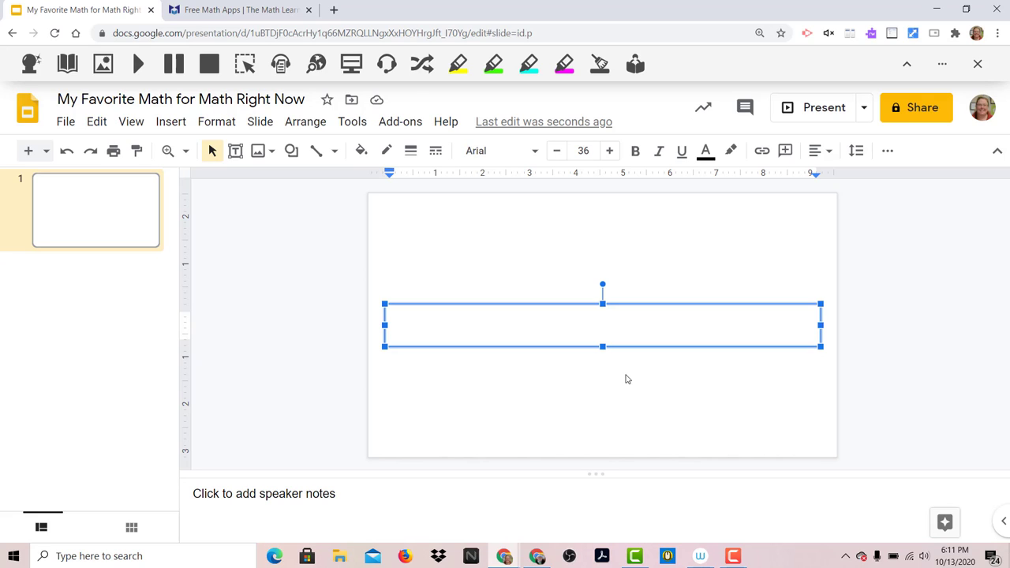
type("Build")
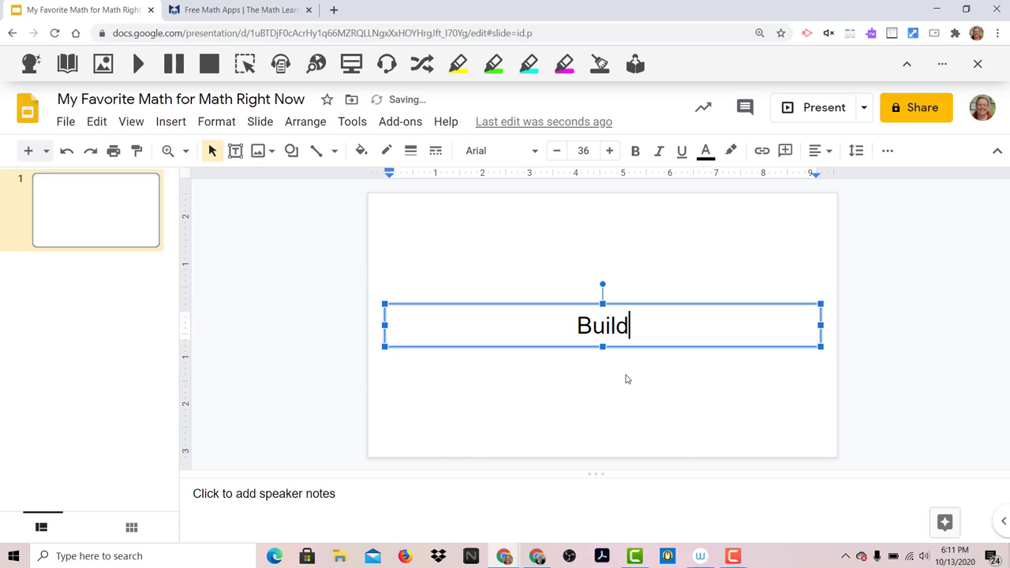
type(" the follow")
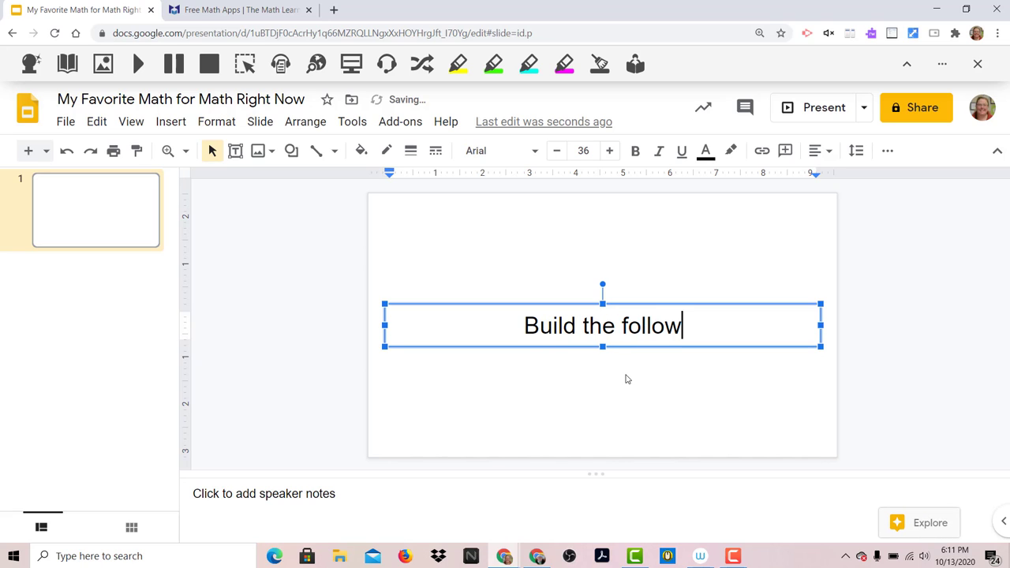
type("ing number")
key("Return")
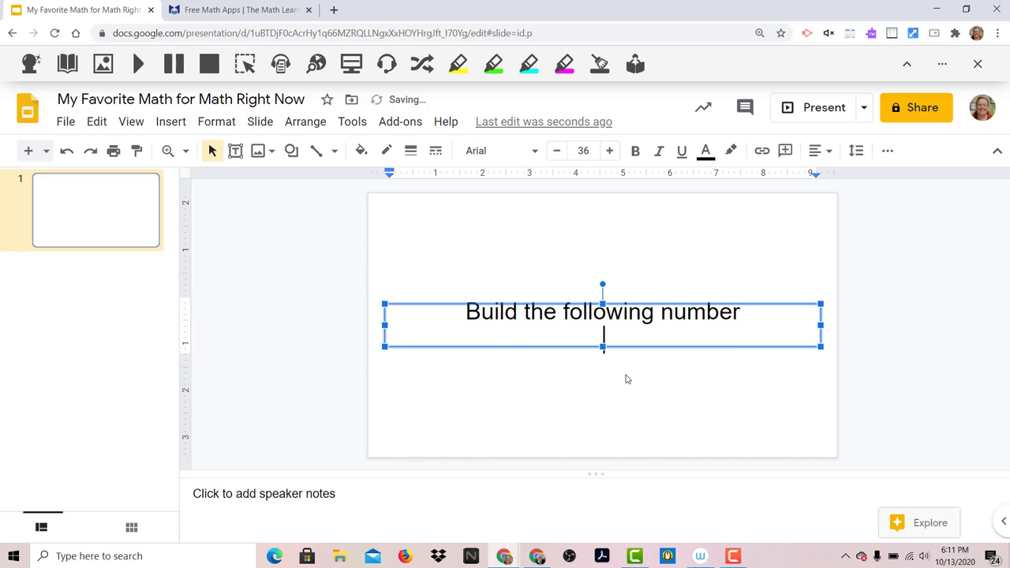
type("24")
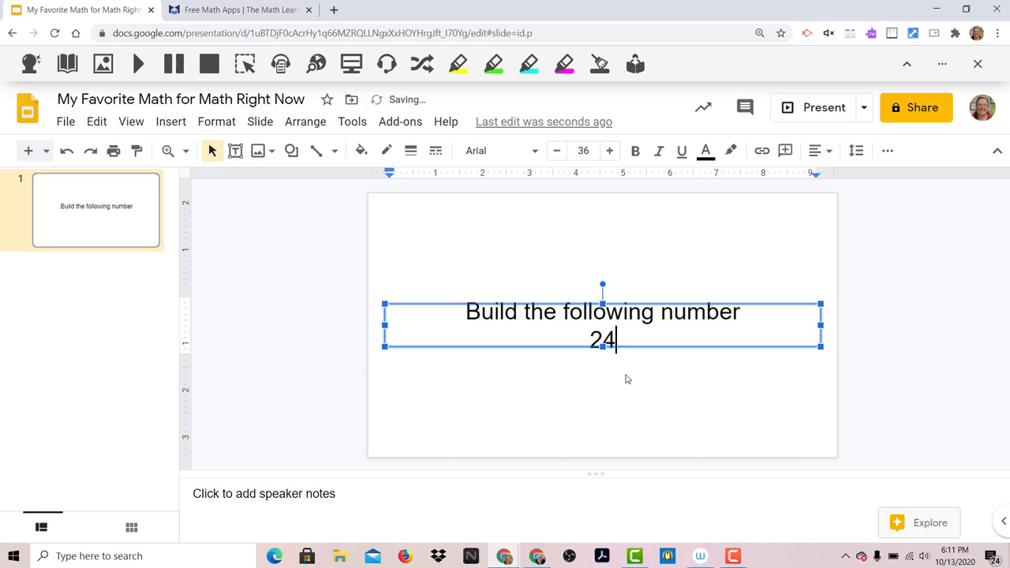
Step: Enlarge the whole title text to font size 60
left_click_drag(620, 340, 551, 336)
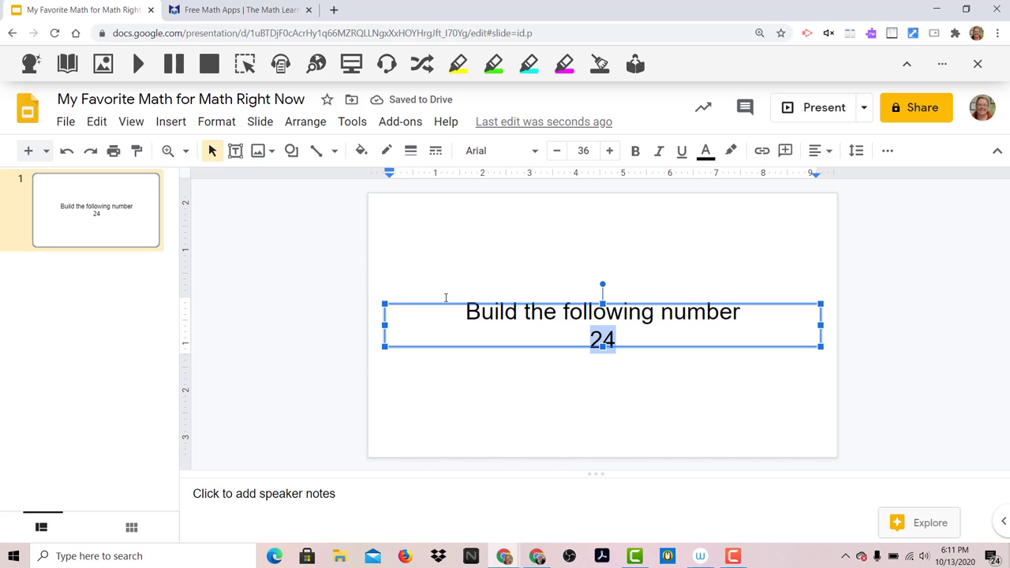
left_click_drag(464, 312, 759, 361)
key("ctrl+shift+period")
key("ctrl+shift+period")
key("Right")
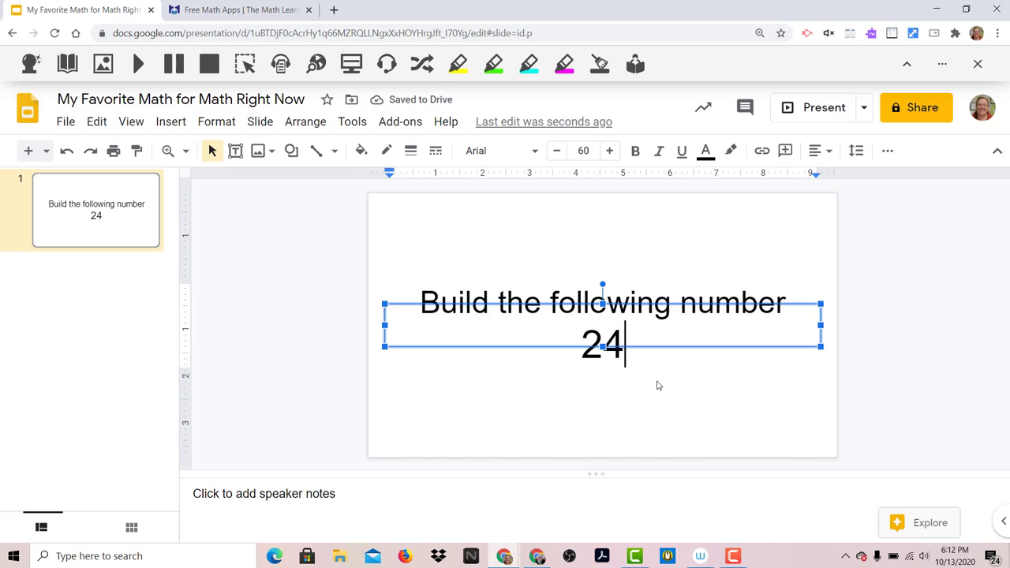
Step: Launch the Pear Deck add-on sidebar and choose the Website slide type
left_click(409, 128)
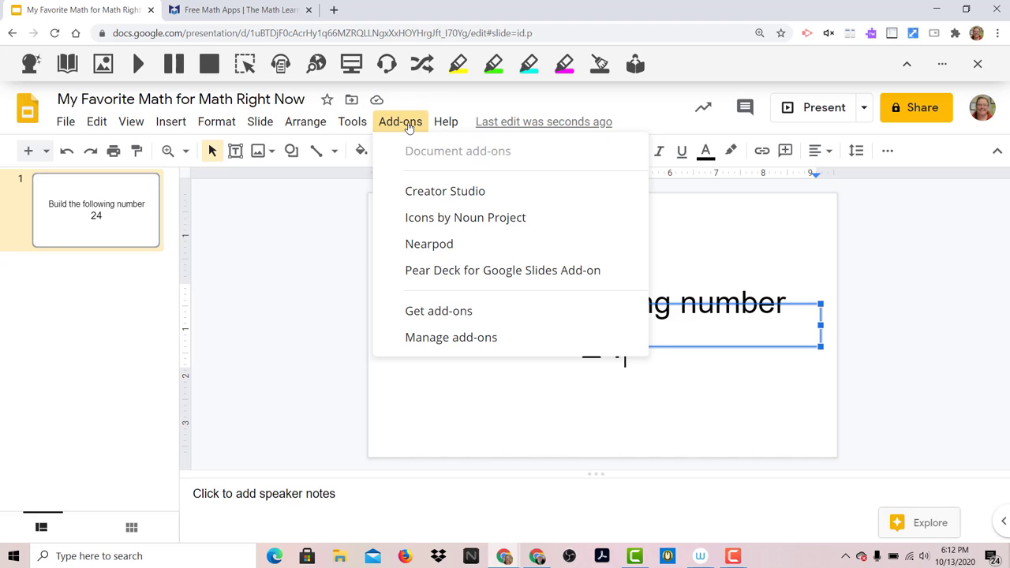
mouse_move(504, 287)
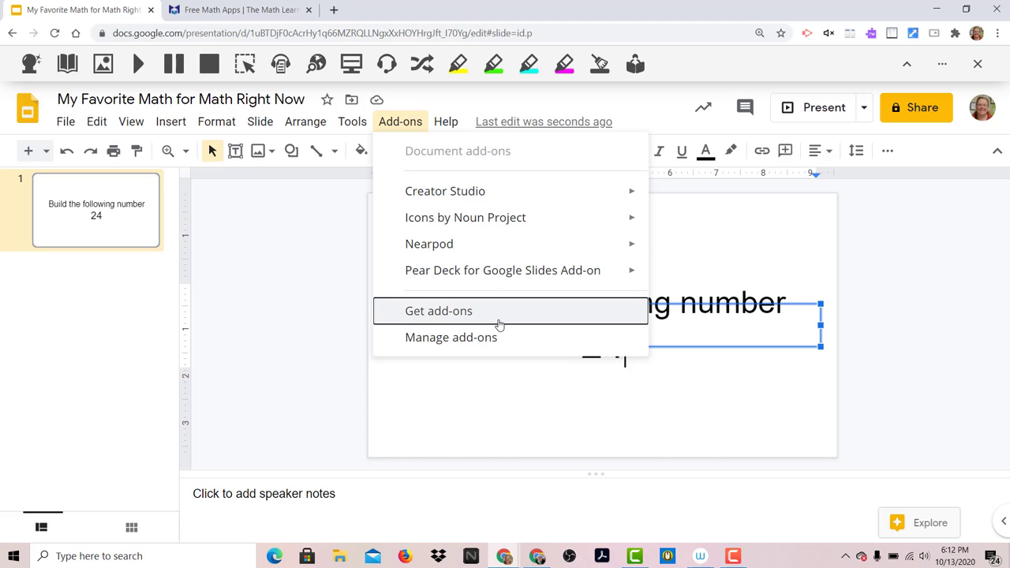
mouse_move(525, 270)
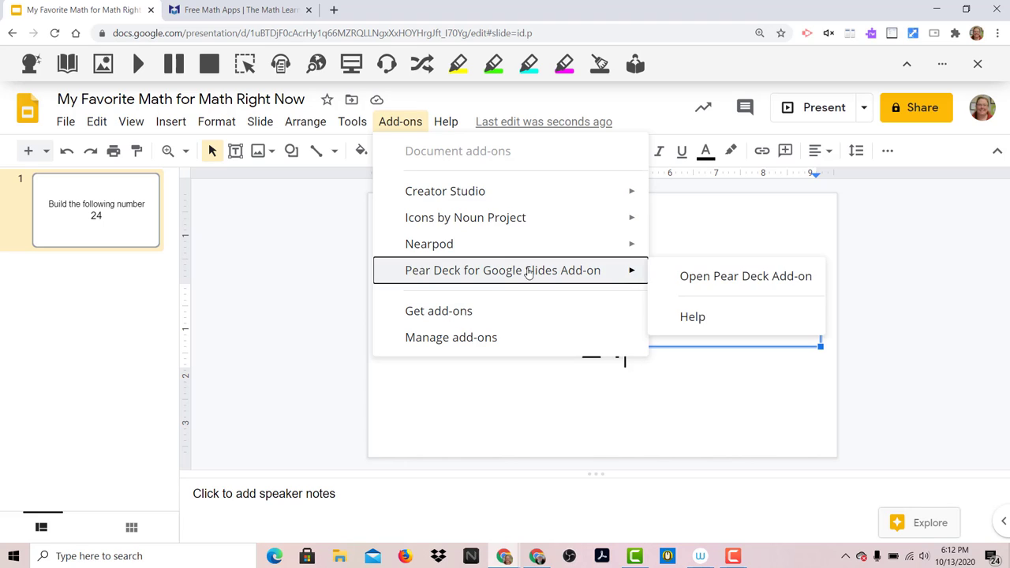
left_click(688, 278)
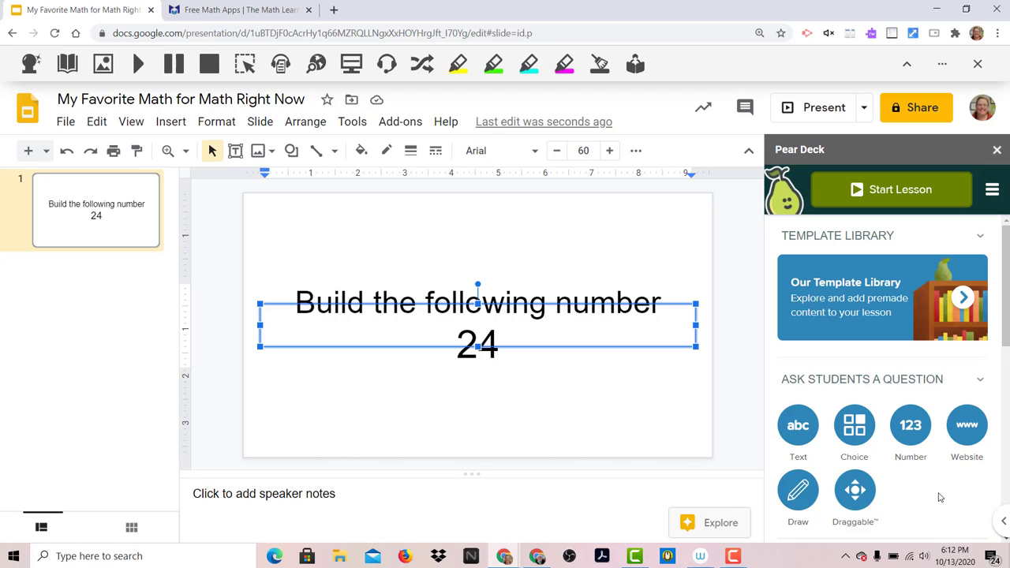
left_click(968, 426)
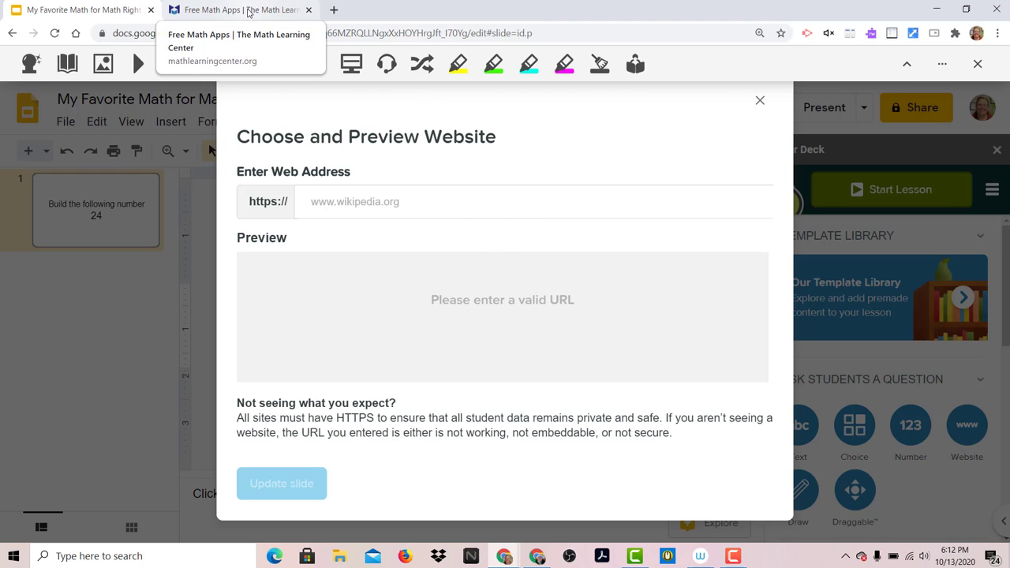
Step: Find the Number Pieces card on the Free Math Apps page and open its app page
left_click(249, 12)
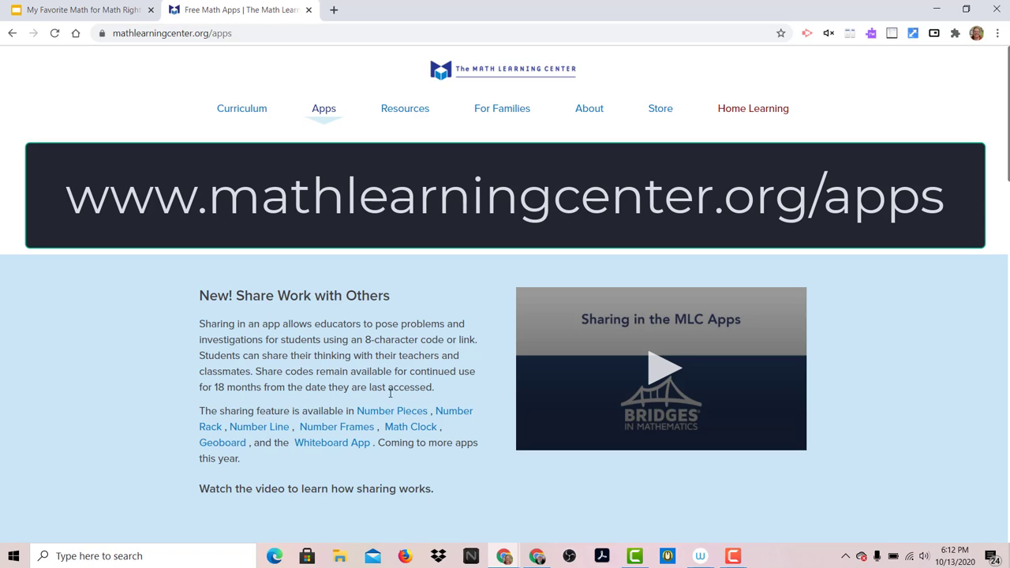
scroll(432, 471, "down", 4)
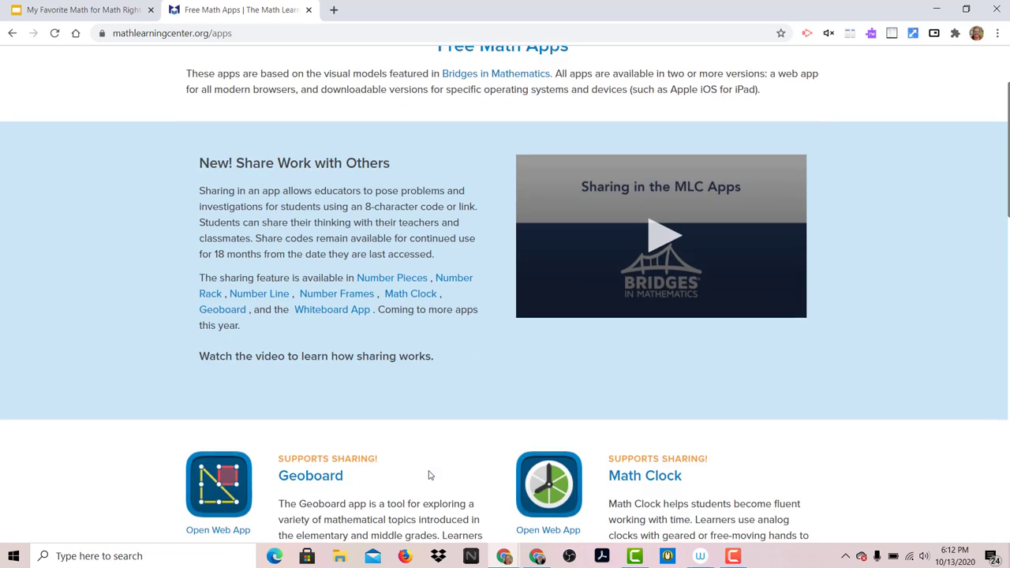
scroll(429, 472, "down", 1)
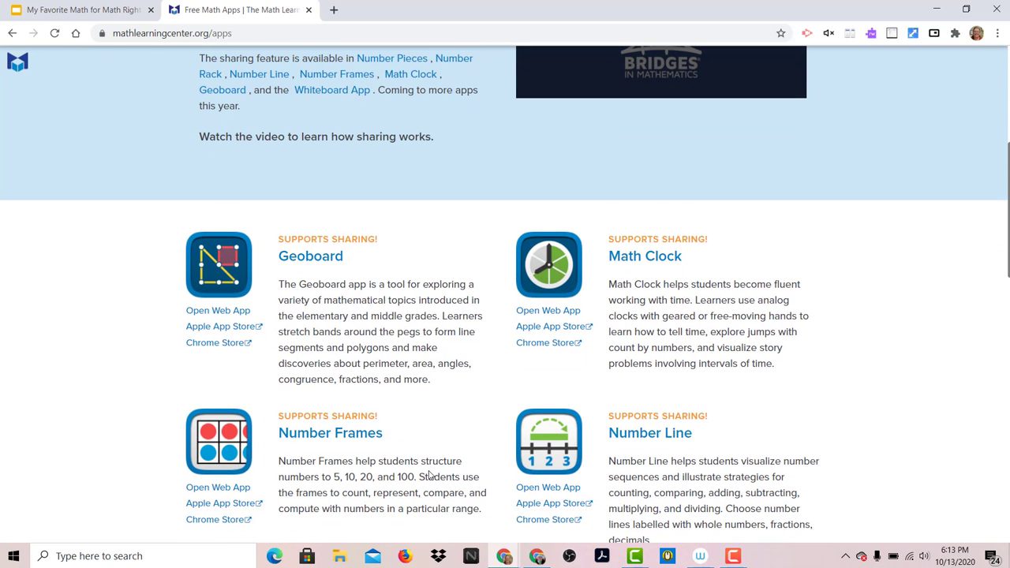
scroll(429, 473, "down", 3)
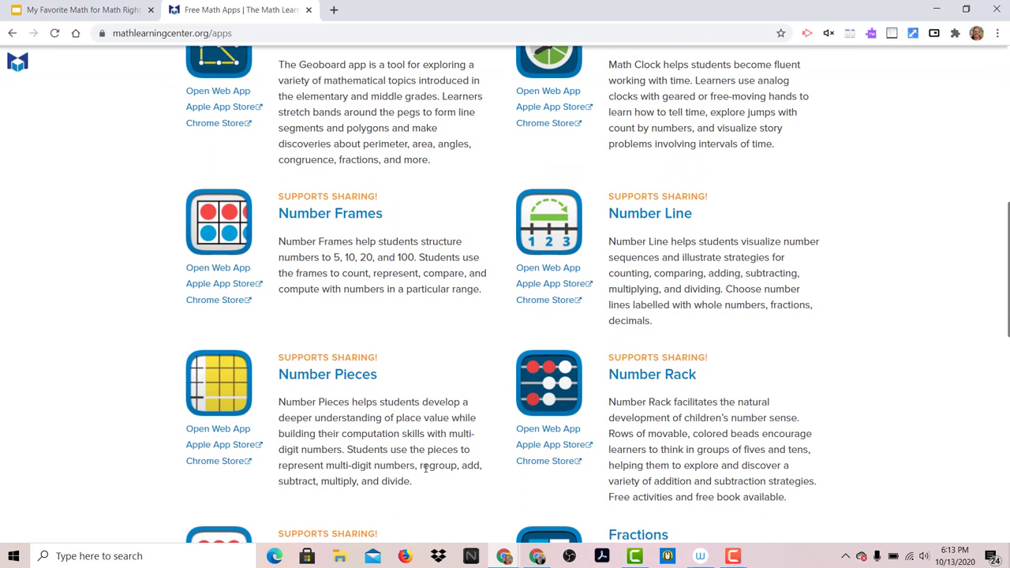
scroll(426, 468, "down", 1)
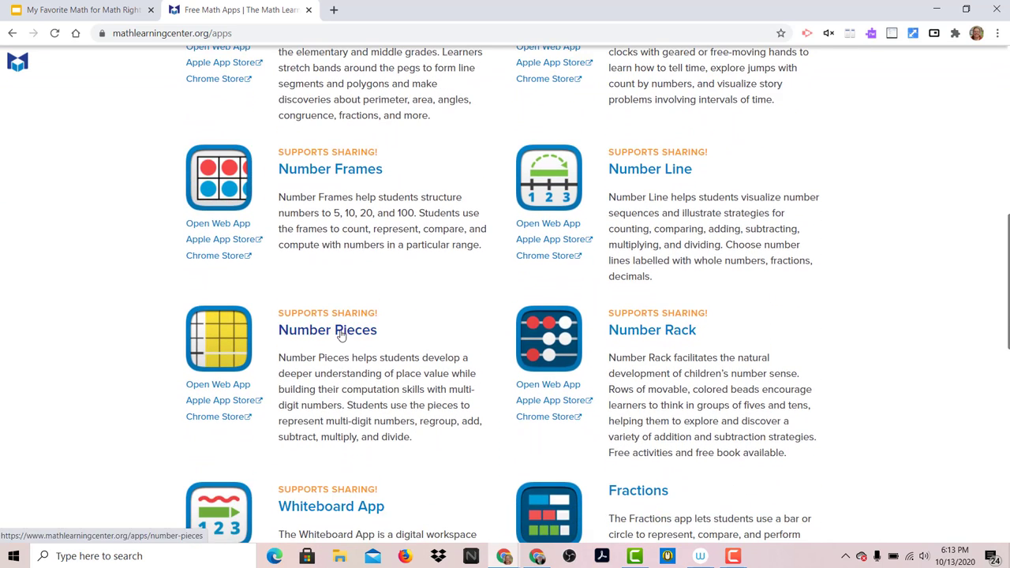
left_click(341, 331)
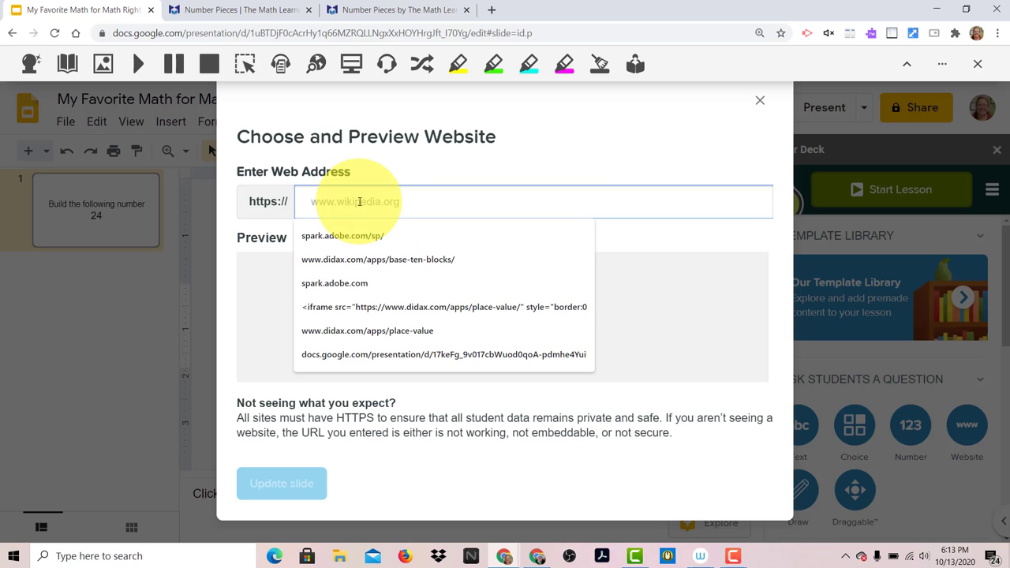
Step: Attach apps.mathlearningcenter.org/number-pieces/ to the slide as a Pear Deck web slide
type("apps.mathlearningcenter.org/number-pieces/")
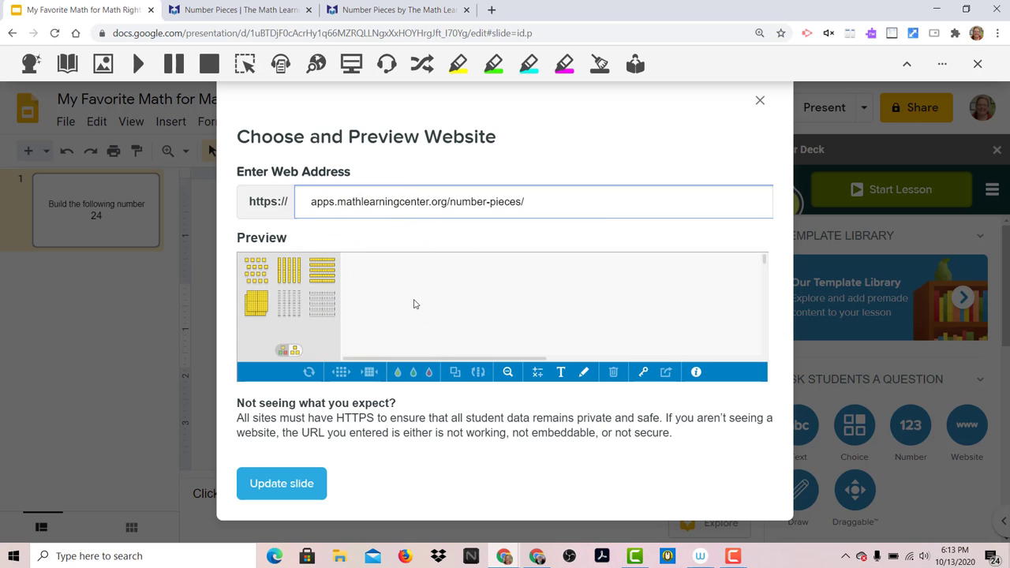
left_click(286, 493)
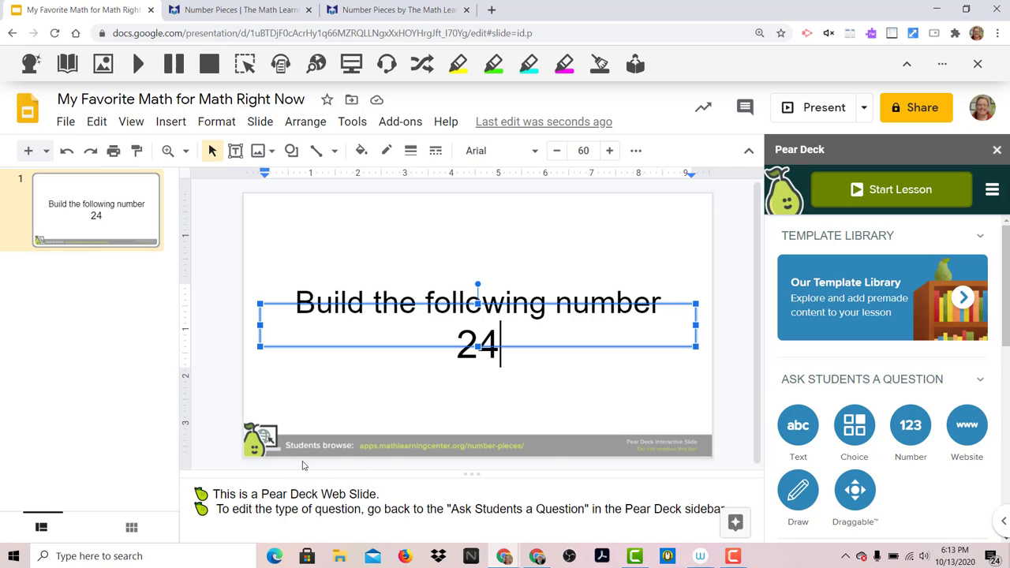
Step: Duplicate slide 1 and change the copy's number to 72
left_click(79, 239)
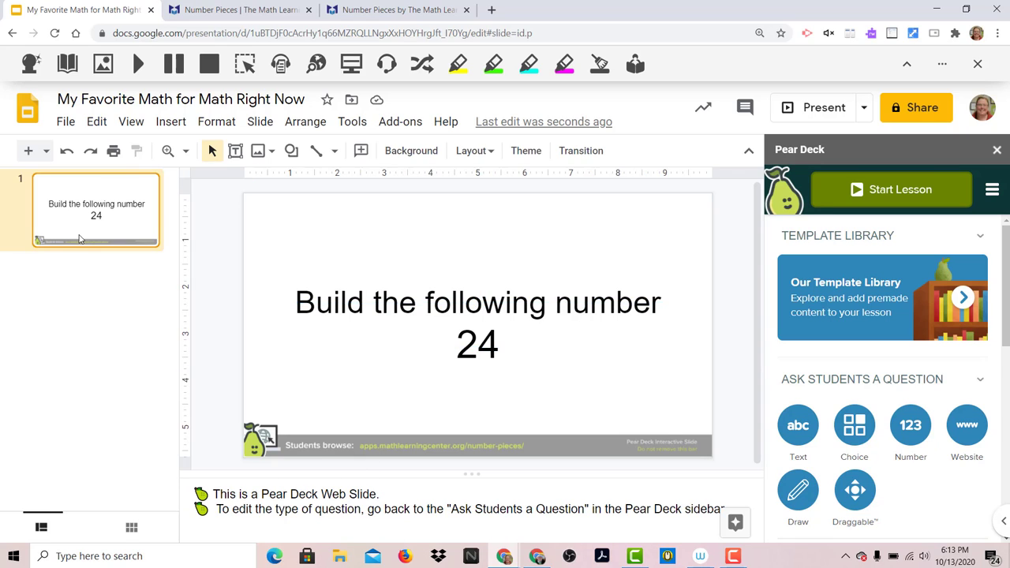
right_click(79, 238)
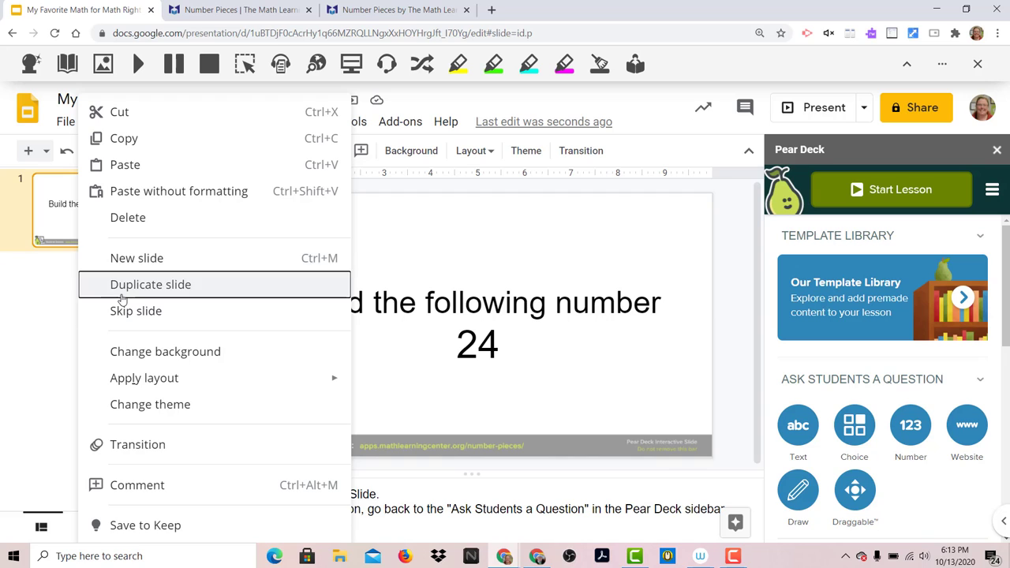
left_click(120, 291)
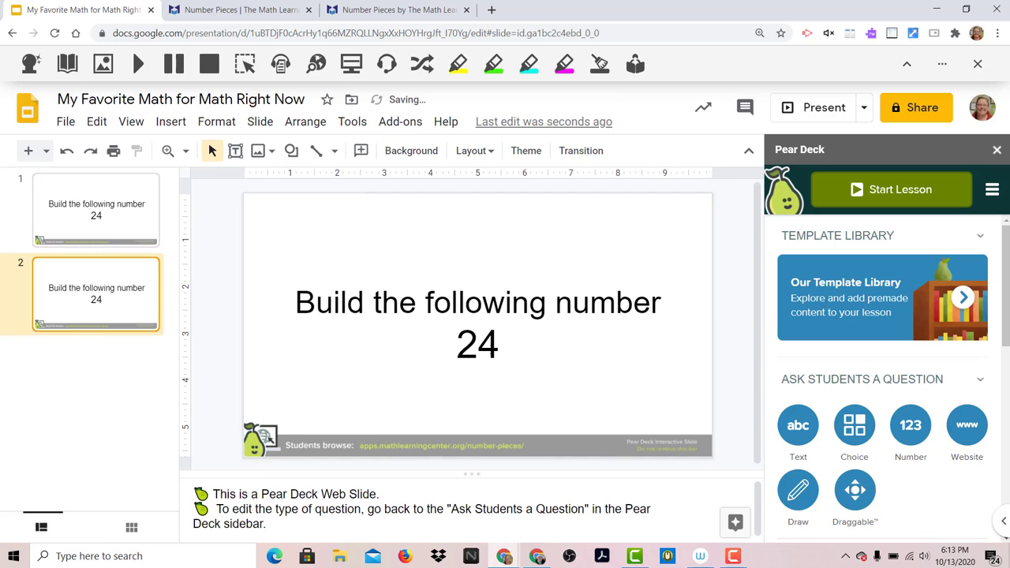
double_click(461, 347)
type("7")
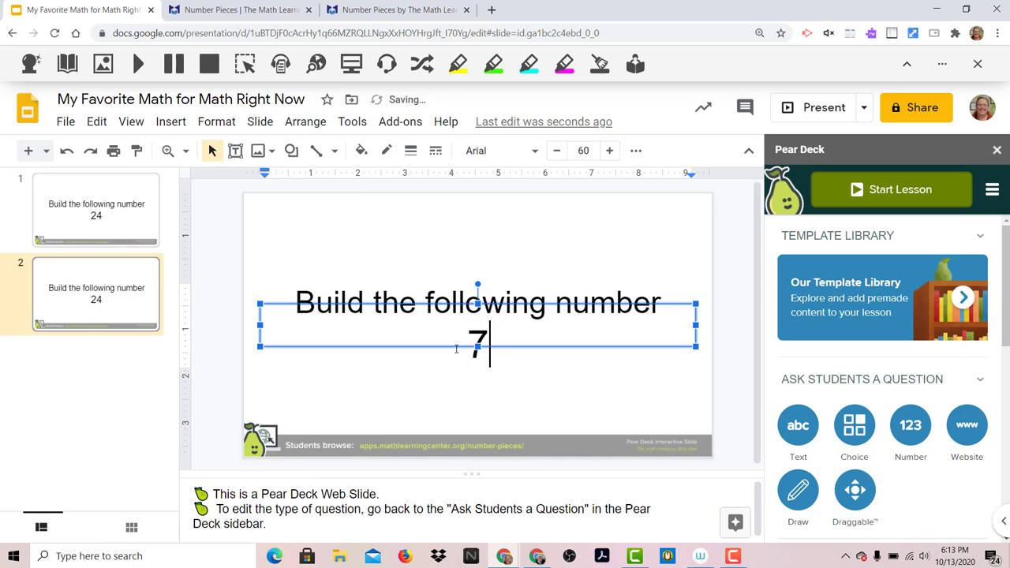
type("2")
Step: Duplicate slide 2 into a third slide with the number 318
right_click(126, 315)
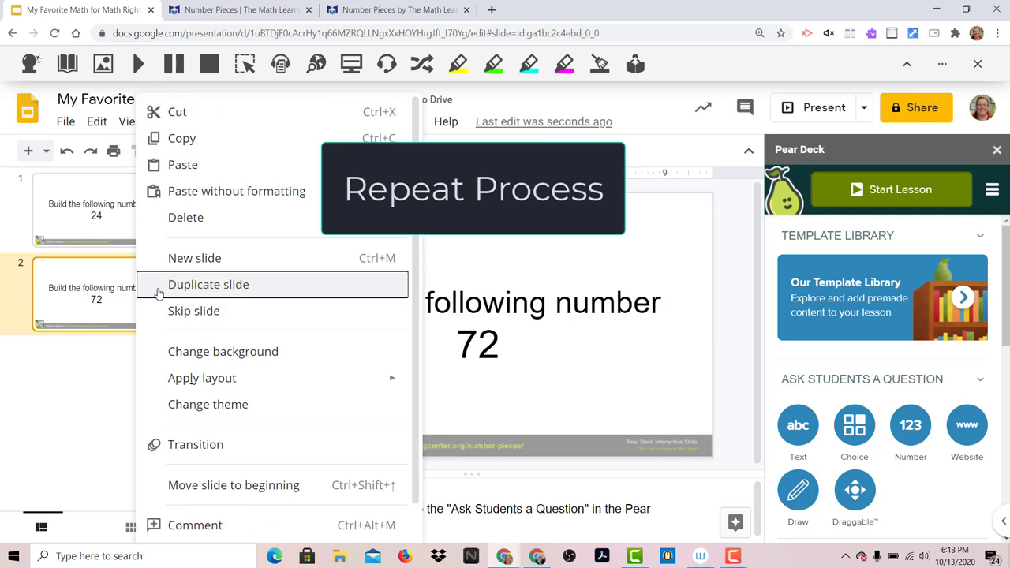
left_click(158, 289)
double_click(444, 343)
type("318")
Step: Make a fourth slide with the number 193 and start the Pear Deck lesson
right_click(118, 361)
left_click(150, 334)
double_click(478, 343)
type("193")
left_click(301, 395)
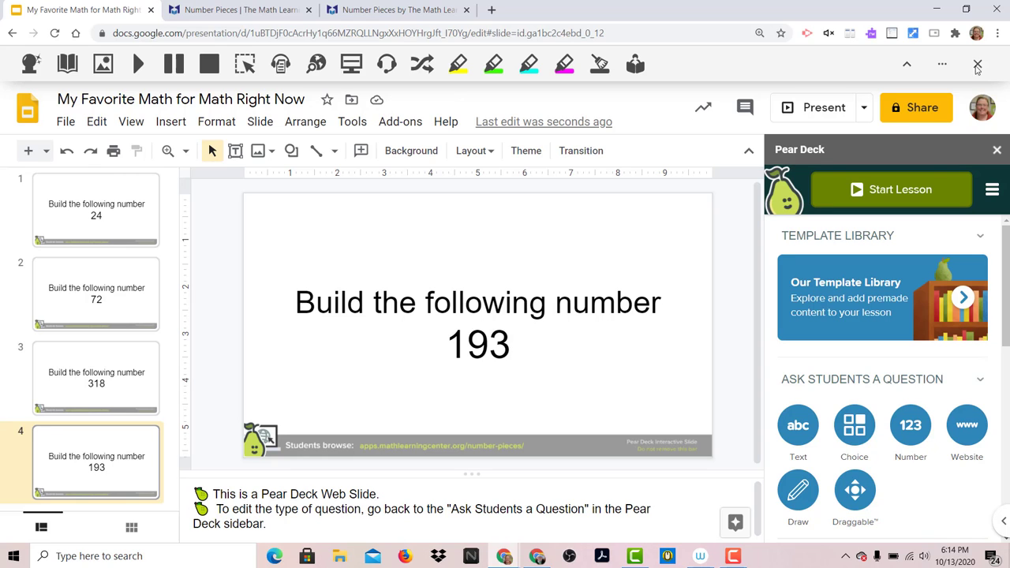
left_click(900, 191)
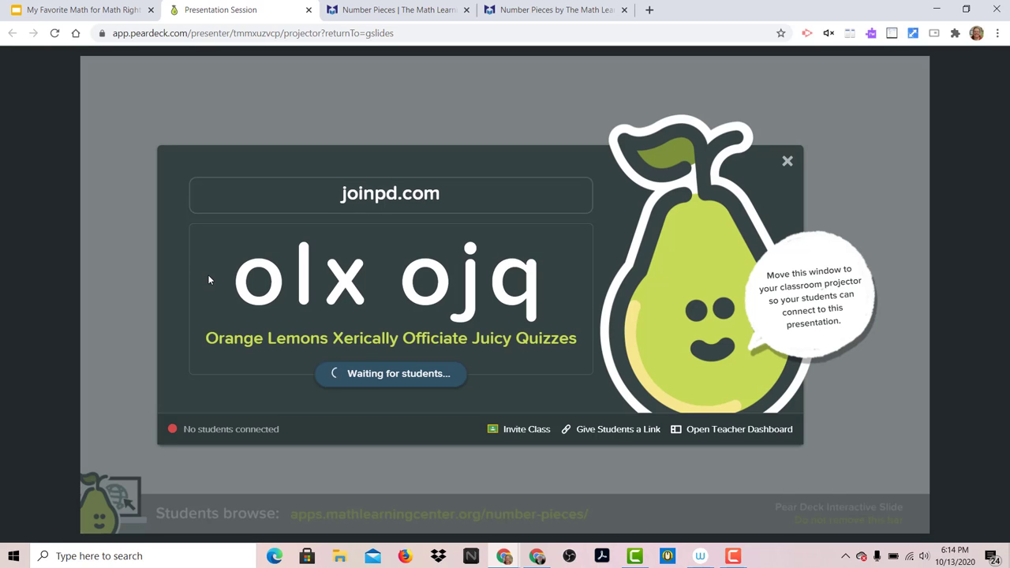
Step: Copy the student join link from the joinpd session dialog
left_click(616, 430)
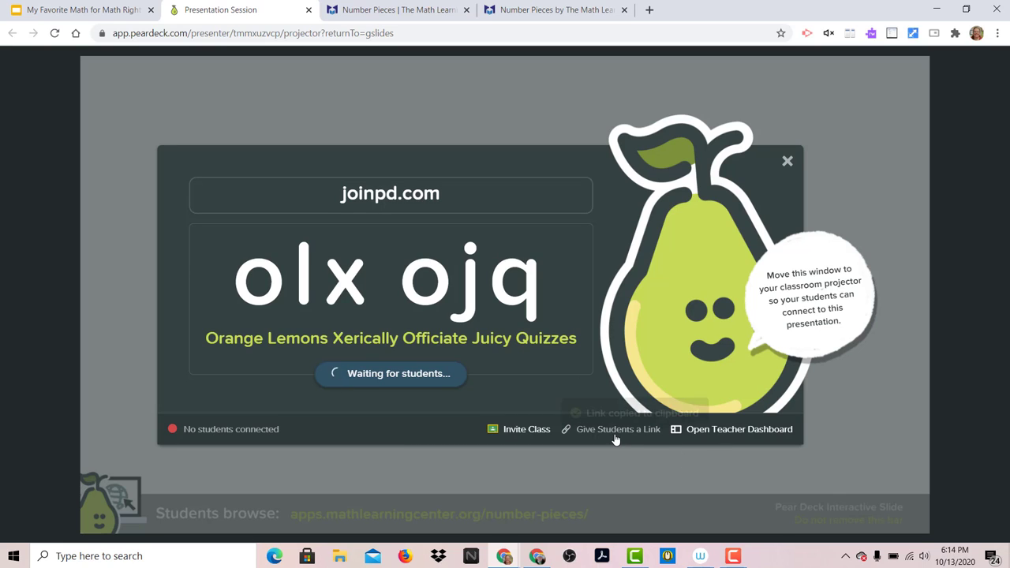
Step: Load the copied student join link in a new browser tab
left_click(650, 10)
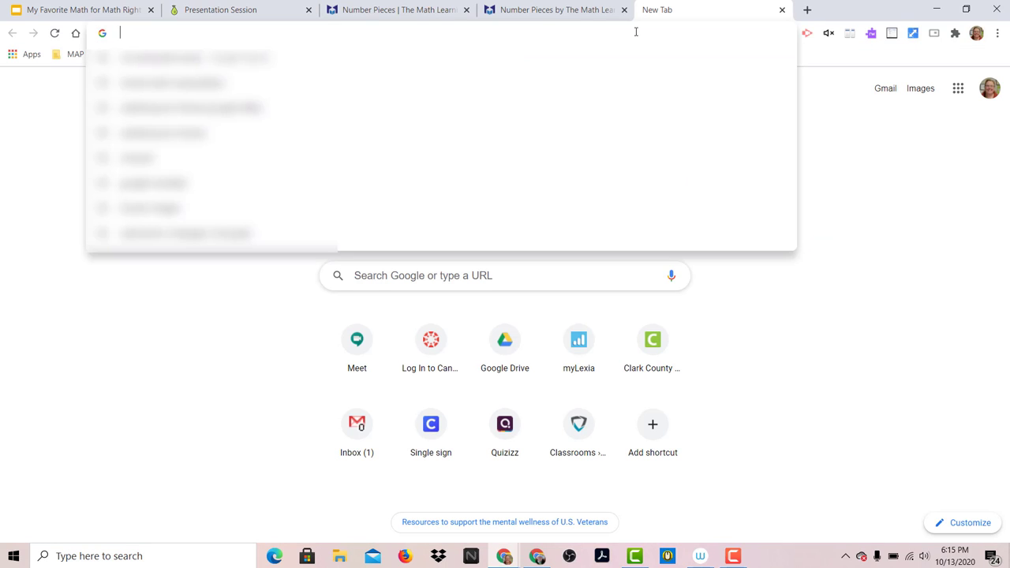
left_click(635, 32)
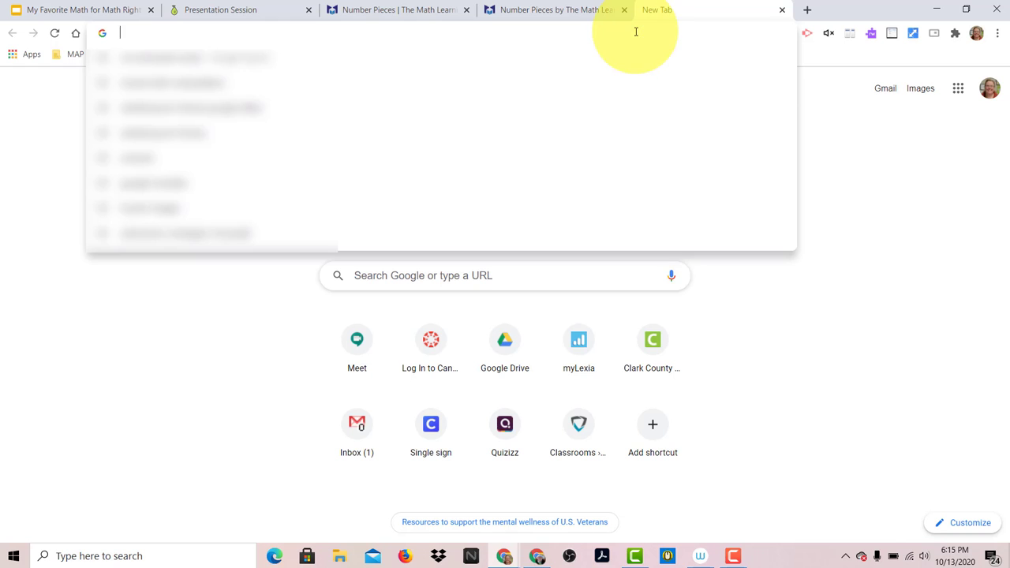
key("ctrl+v")
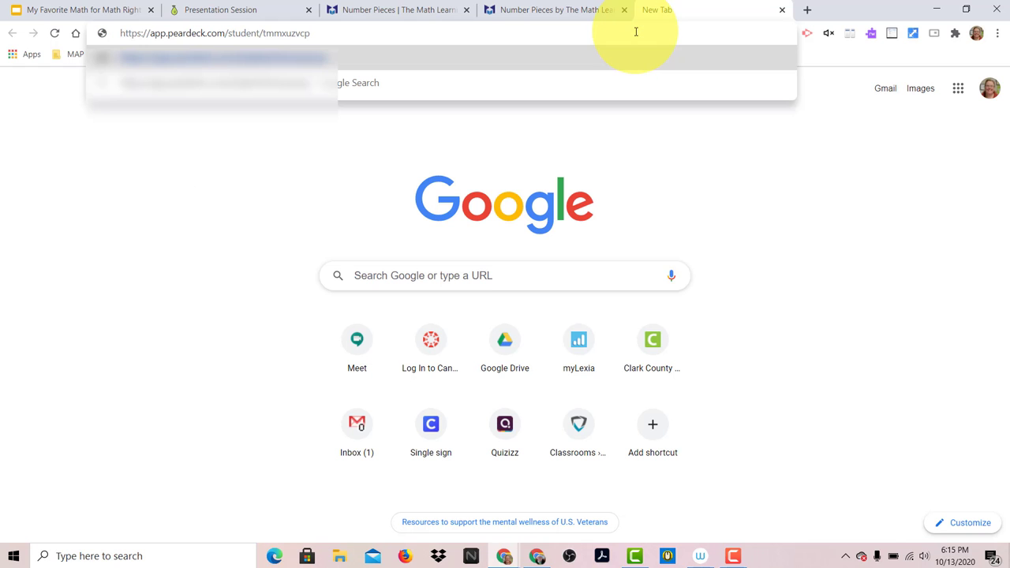
key("Return")
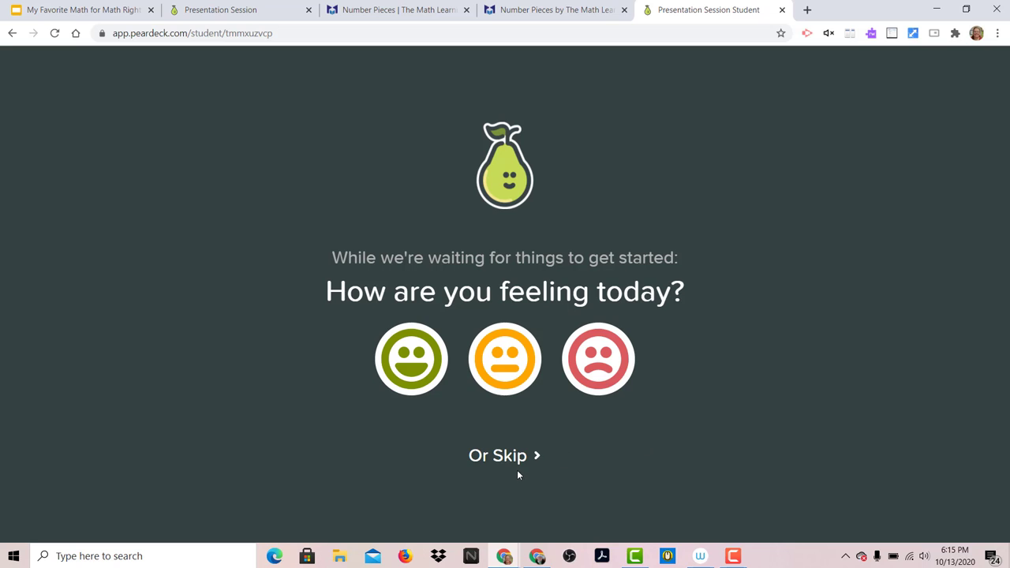
Step: Skip the mood check and drag four unit squares and two tens rods onto the workspace
left_click(413, 385)
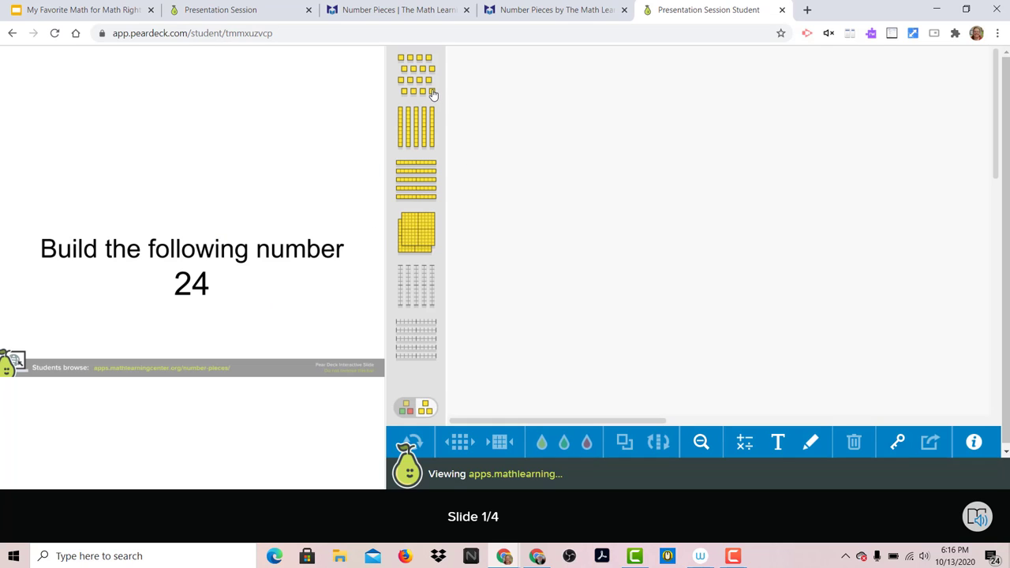
left_click_drag(433, 94, 771, 108)
left_click_drag(433, 95, 699, 117)
left_click_drag(433, 137, 647, 140)
left_click_drag(428, 139, 654, 214)
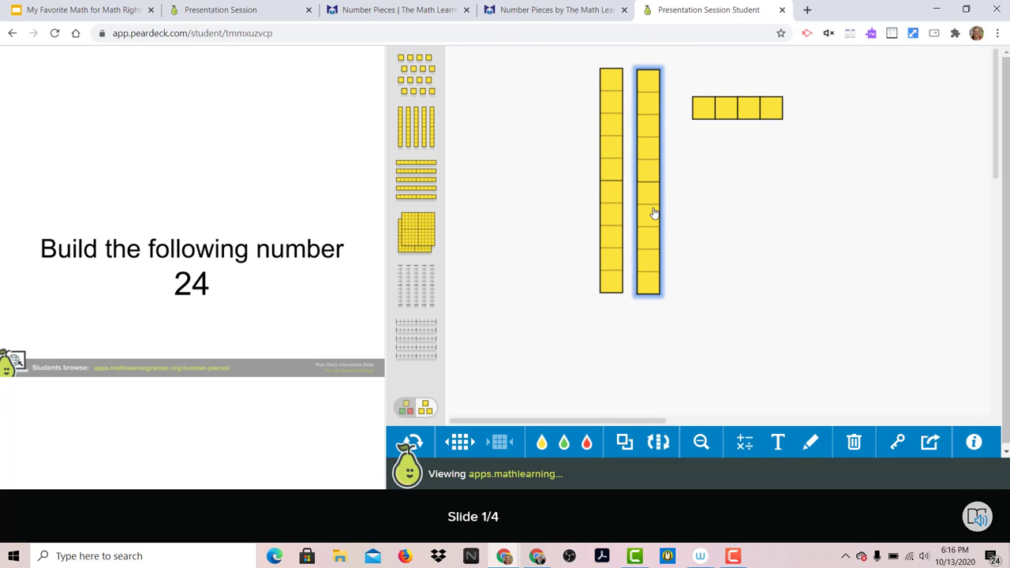
Step: Add a '2 tens + 4 ones' text label and place it to the right of the rods
left_click(777, 442)
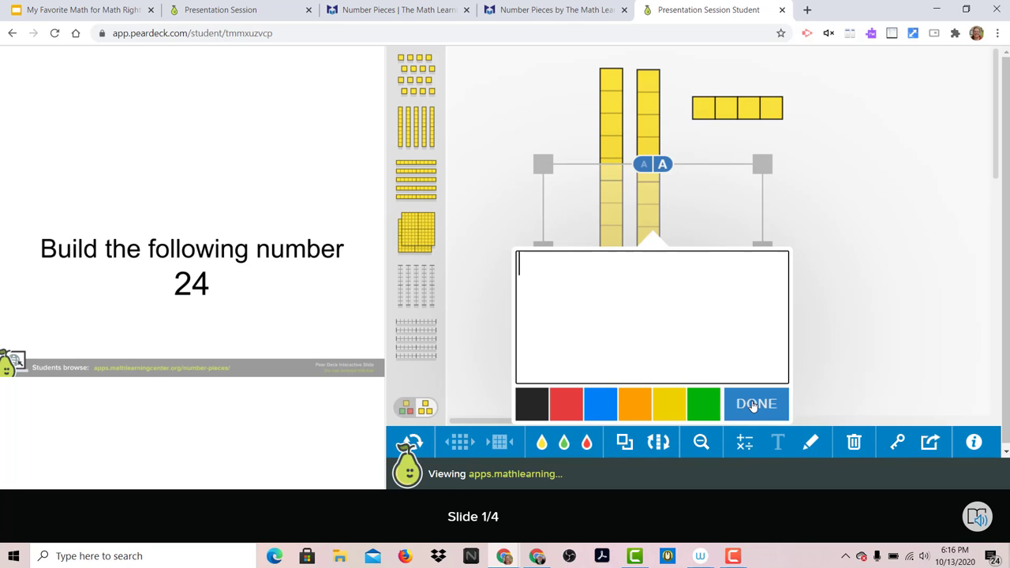
type("2 tens")
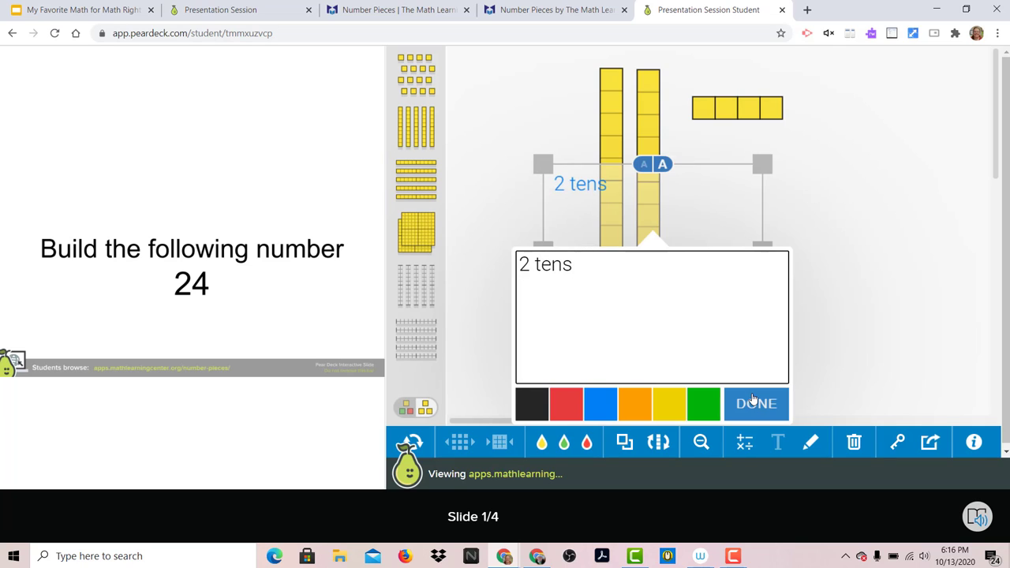
type(" + 4 ones")
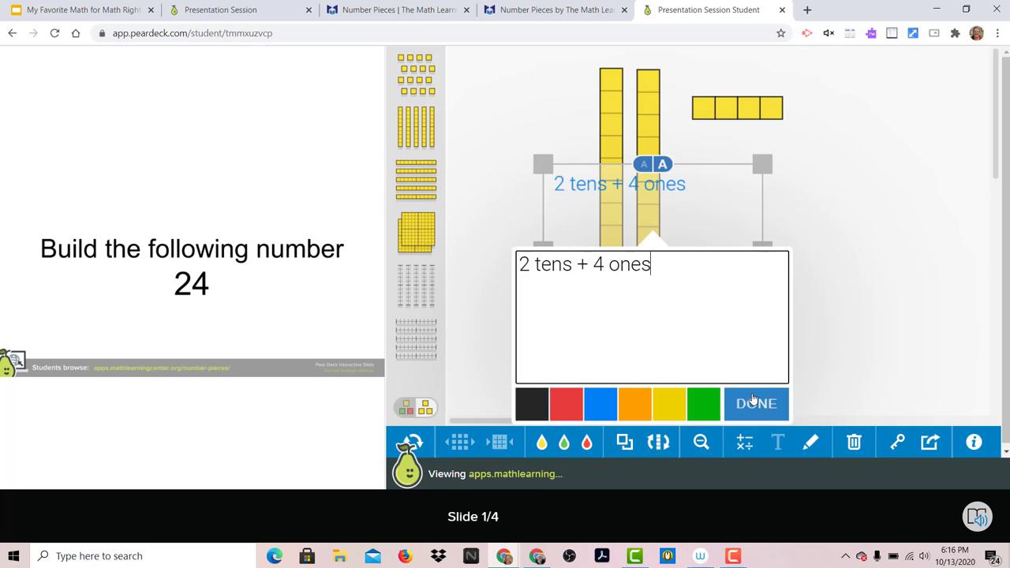
left_click(757, 403)
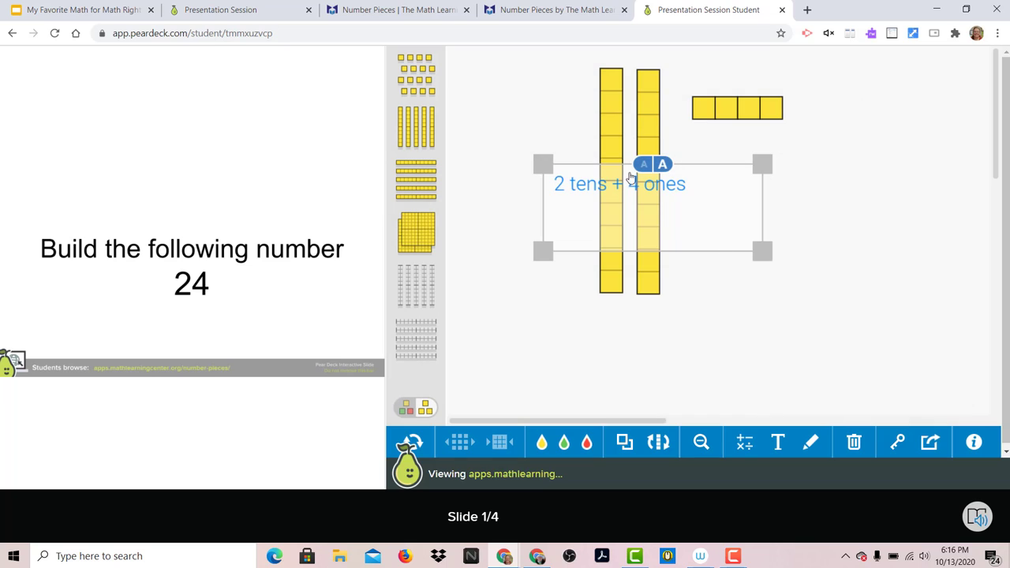
left_click_drag(653, 189, 792, 225)
left_click(787, 326)
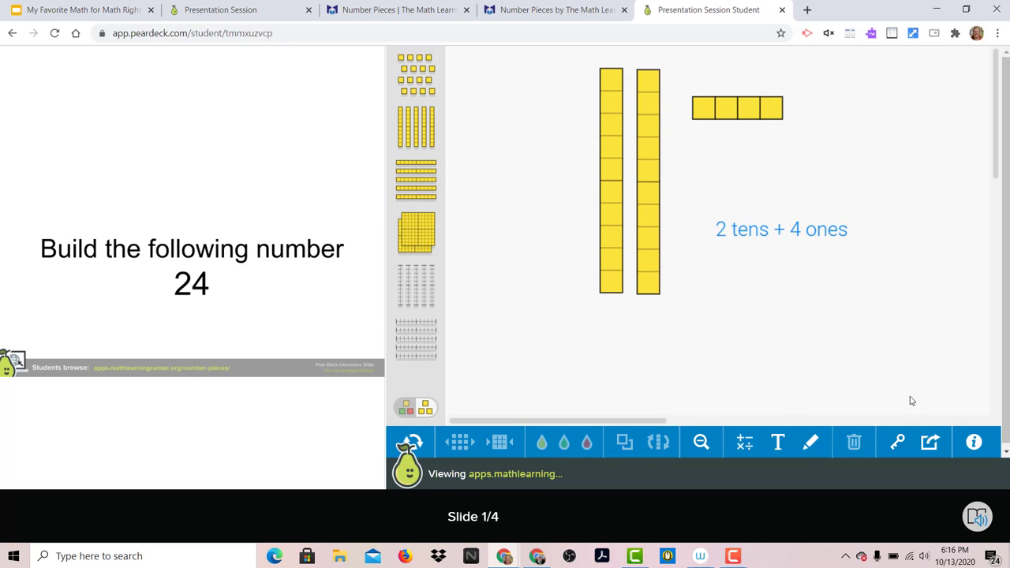
Step: Copy the 24 model's link from Share Your Work, then close the sharing panel
left_click(929, 444)
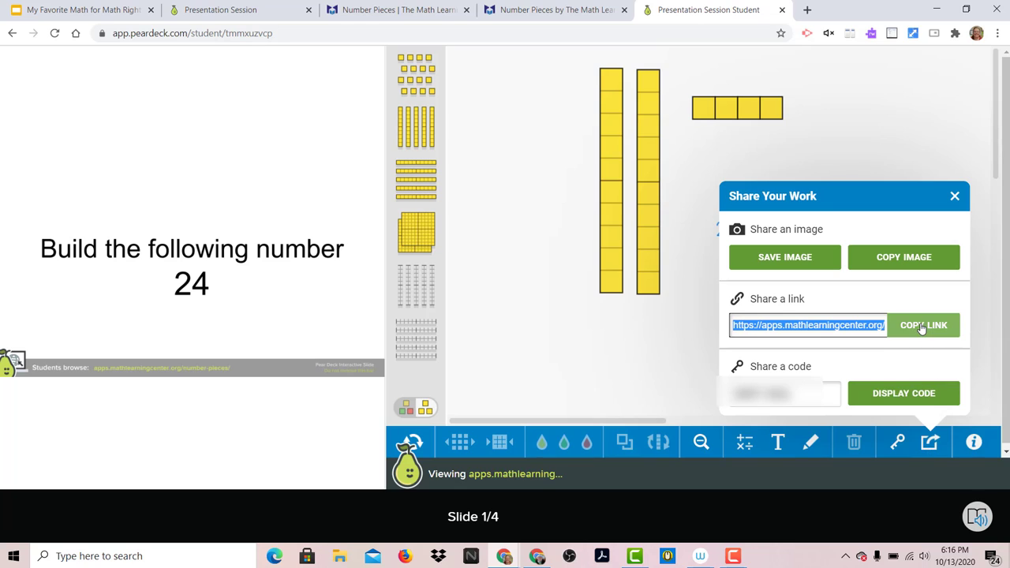
left_click(922, 326)
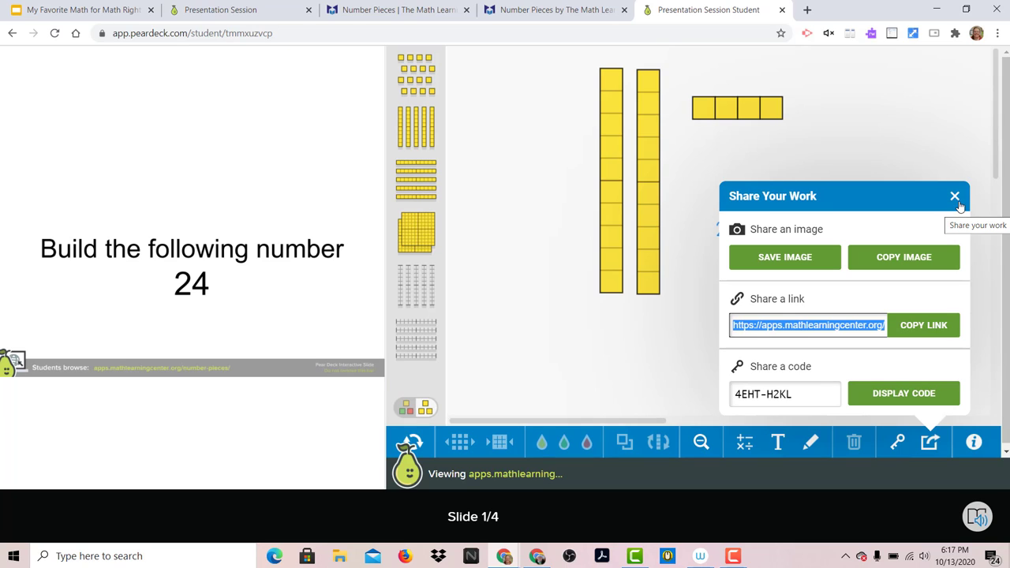
left_click(955, 197)
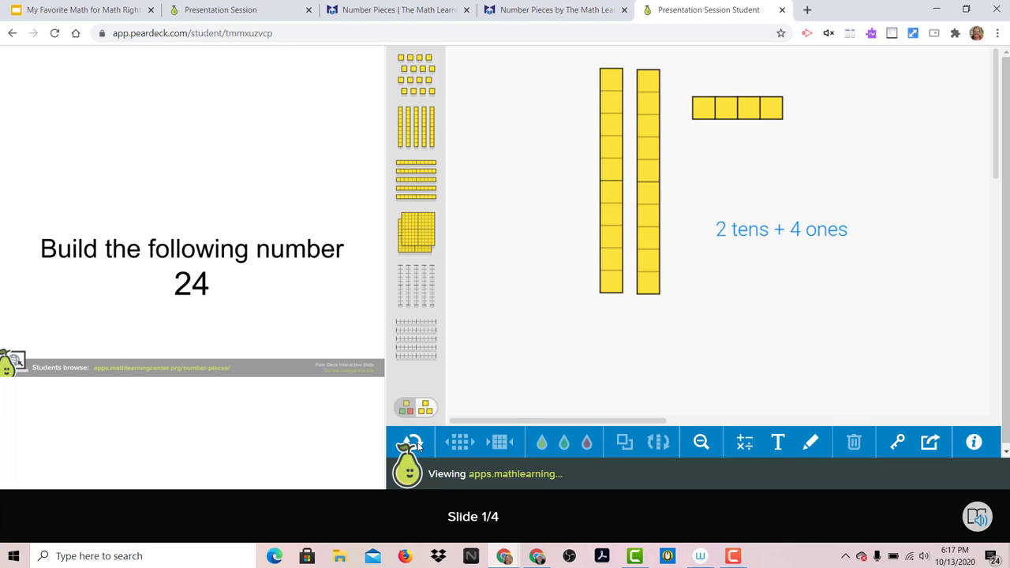
Step: Start over and confirm, clearing every piece from slide 1's Number Pieces workspace
left_click(412, 444)
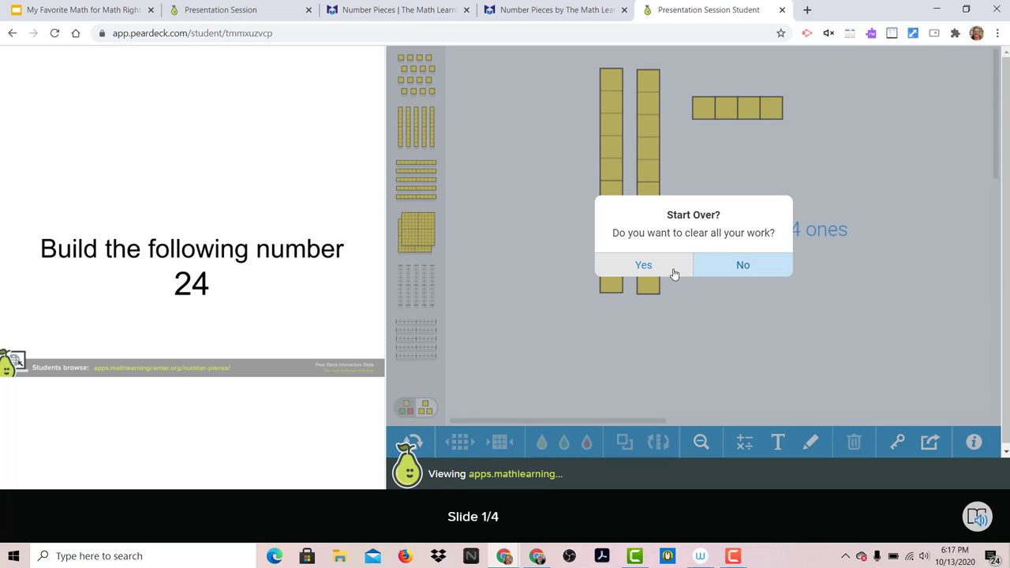
left_click(643, 265)
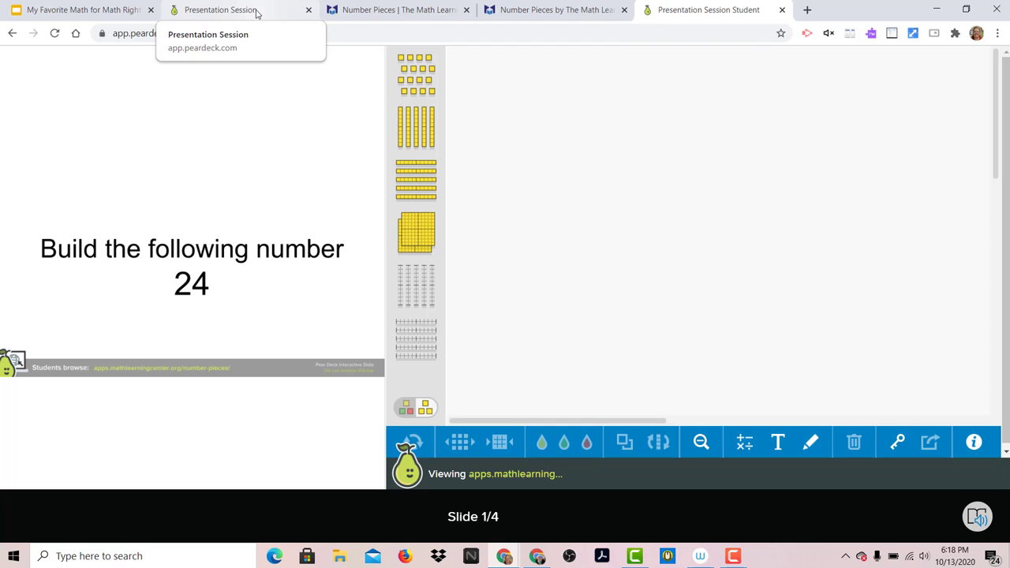
Step: Start the class for the connected student and open the teacher dashboard in its own window
left_click(256, 12)
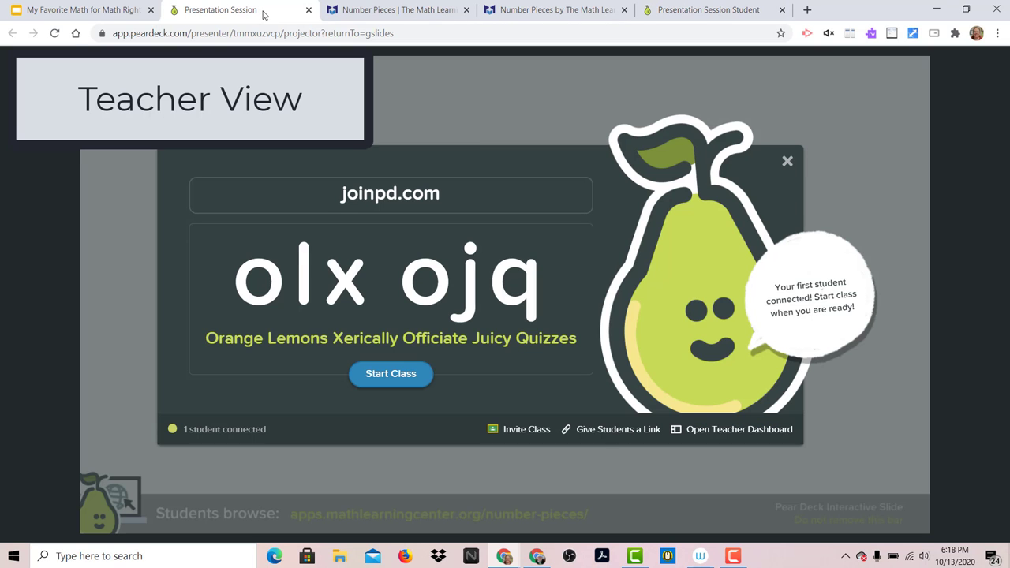
left_click(434, 123)
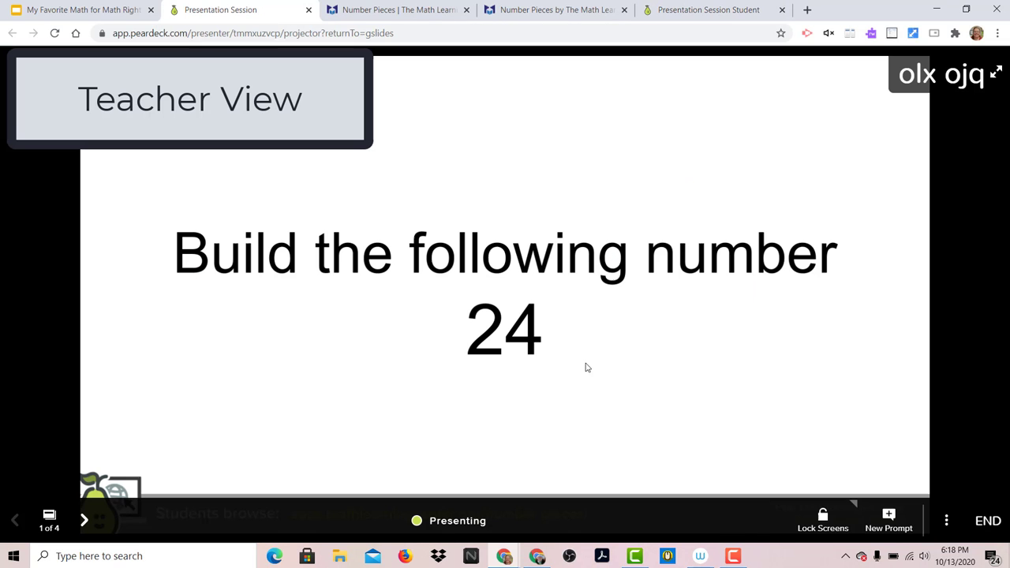
left_click(949, 523)
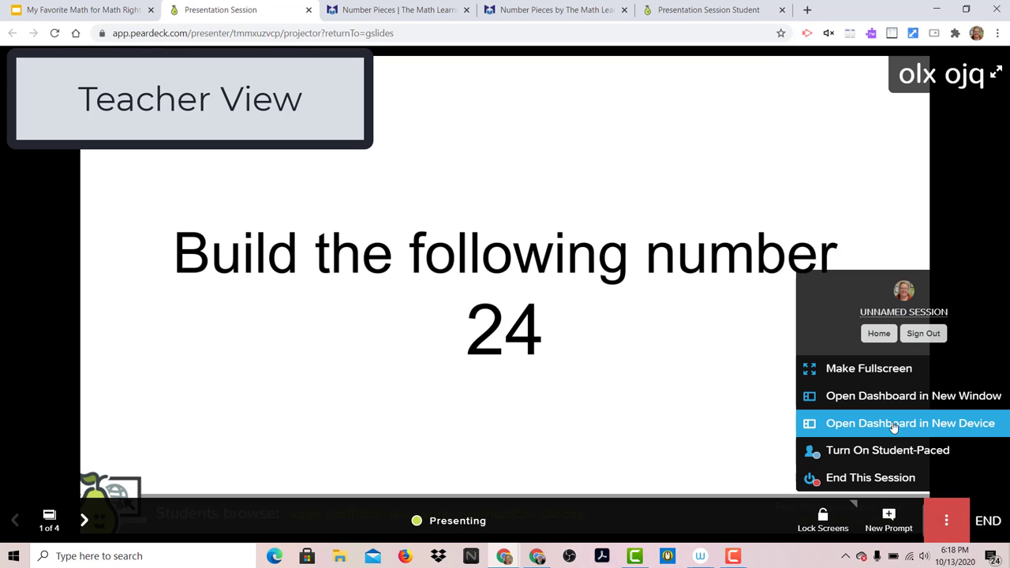
left_click(937, 399)
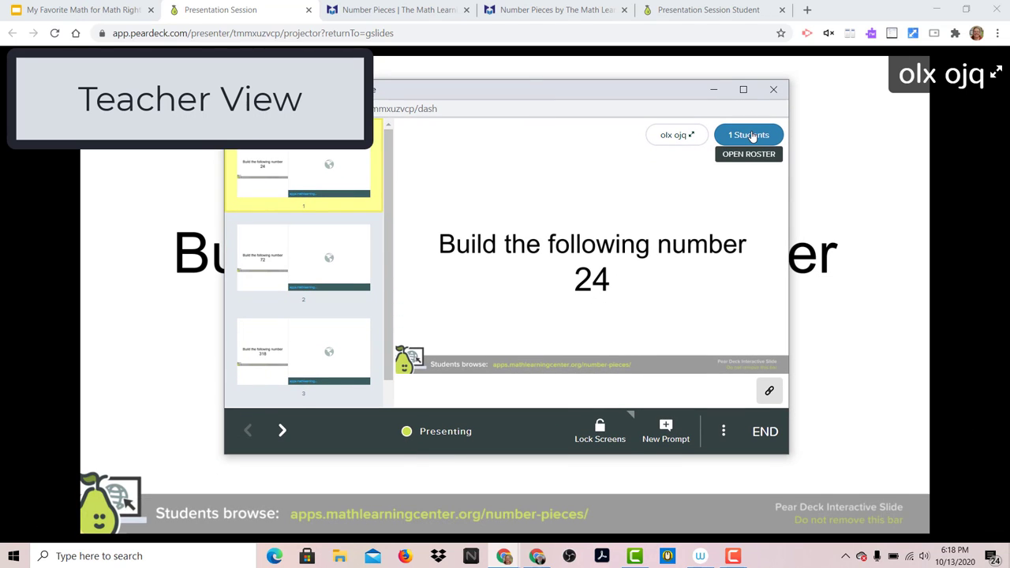
Step: Open slide 1's embedded Number Pieces link from the dashboard in a new tab
left_click(768, 391)
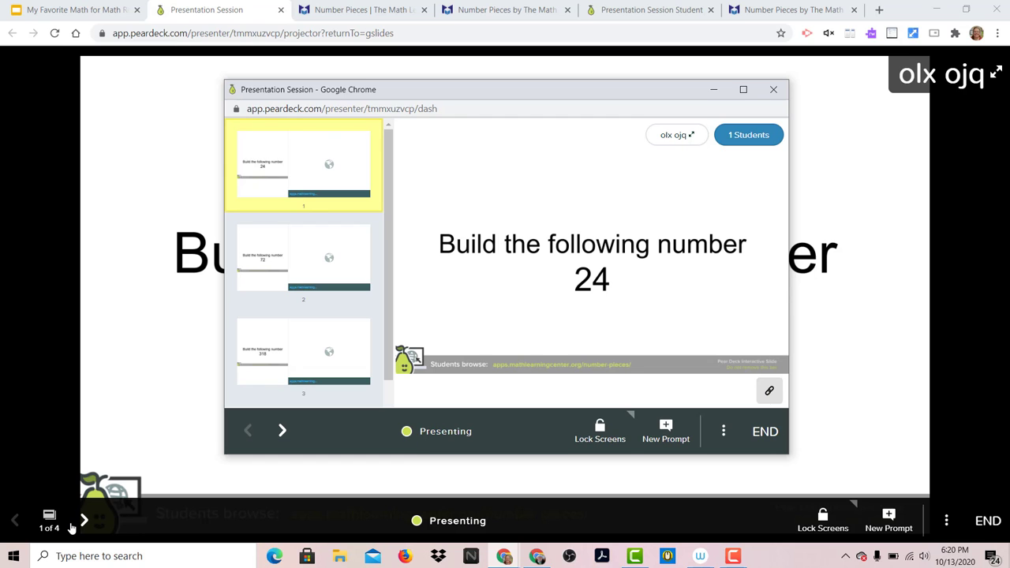
Step: Advance to slide 2 ('Build the following number 72') and check it in the student view
left_click(87, 524)
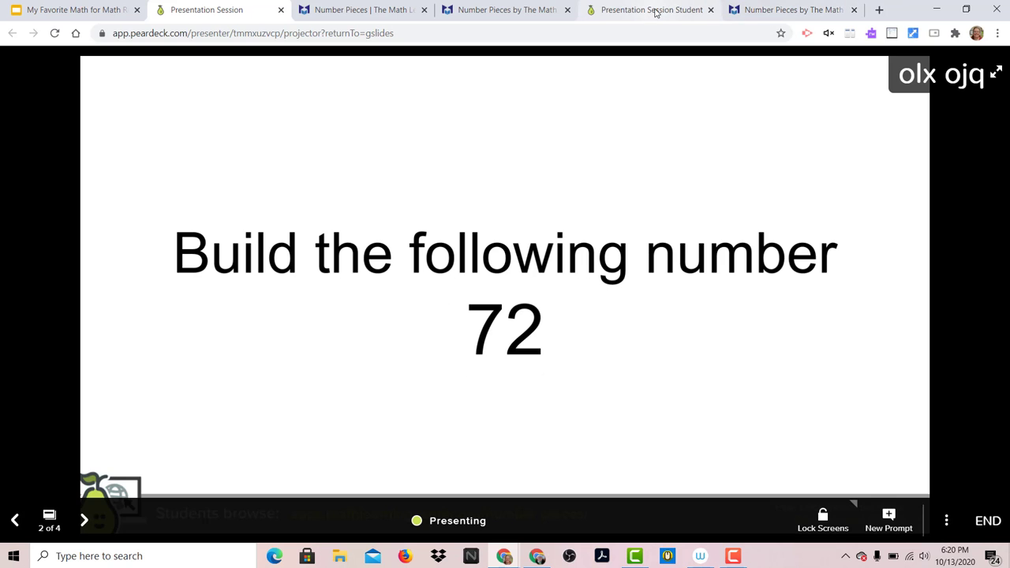
left_click(654, 9)
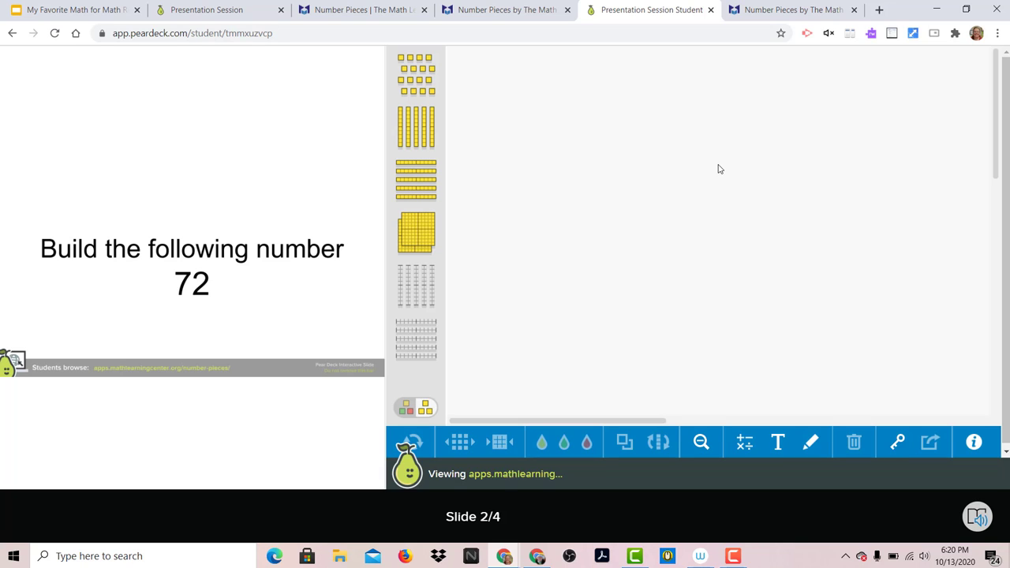
Step: Drag two unit squares onto the slide 2 workspace and bring up the Share Your Work dialog
left_click_drag(407, 79, 730, 104)
left_click_drag(433, 96, 712, 117)
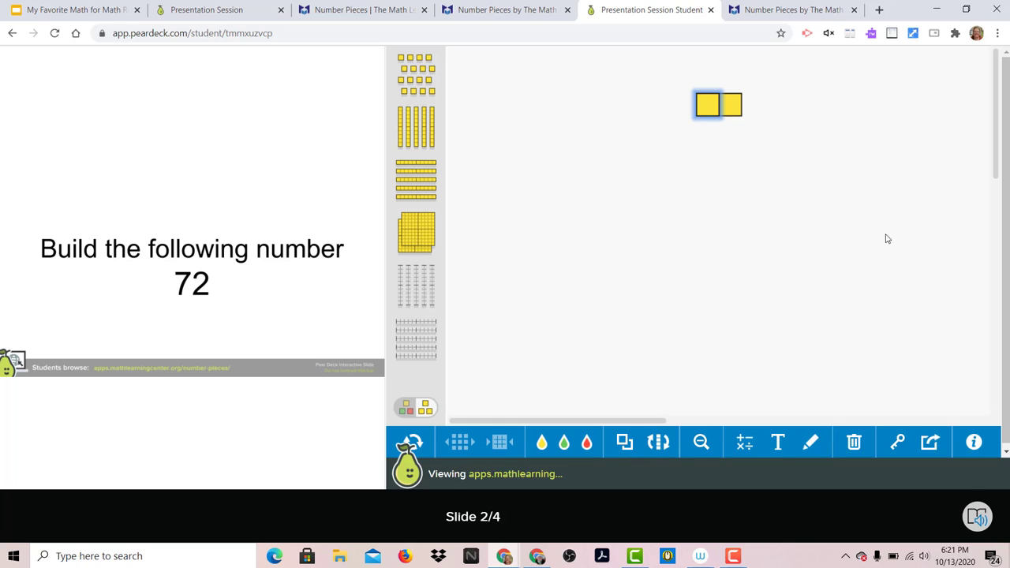
left_click(931, 443)
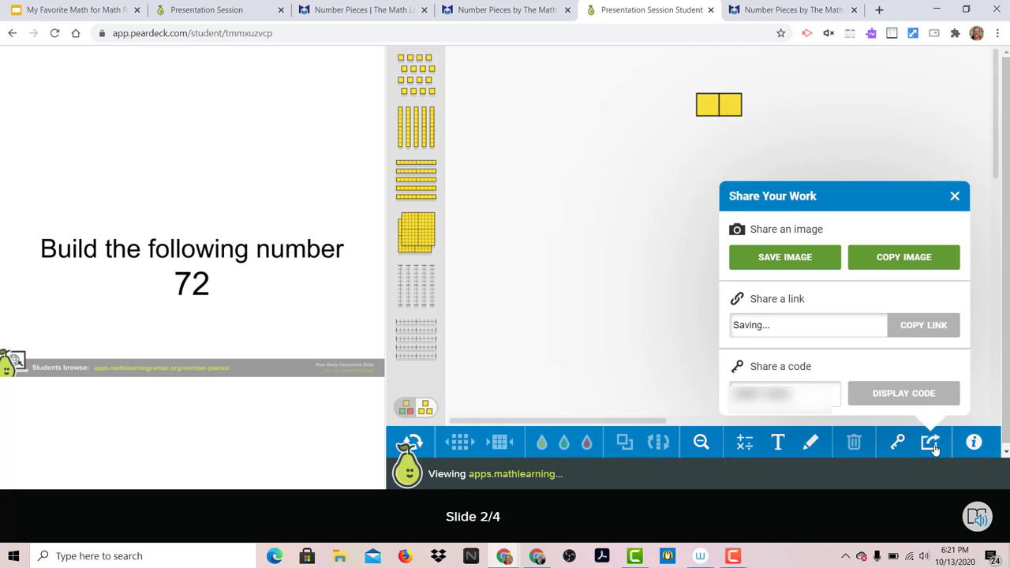